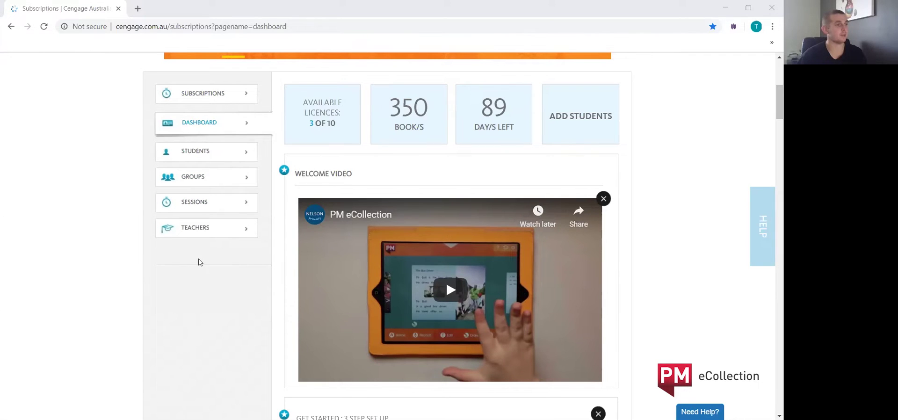
# Go to the Groups page and scroll through Ruby, Year 1 Sapphire and Year 2 Emerald.
pyautogui.click(201, 181)
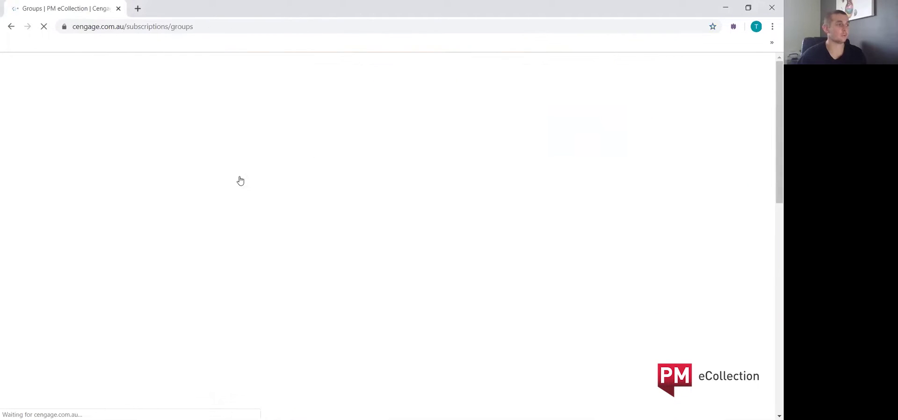
pyautogui.scroll(-1, 289, 311)
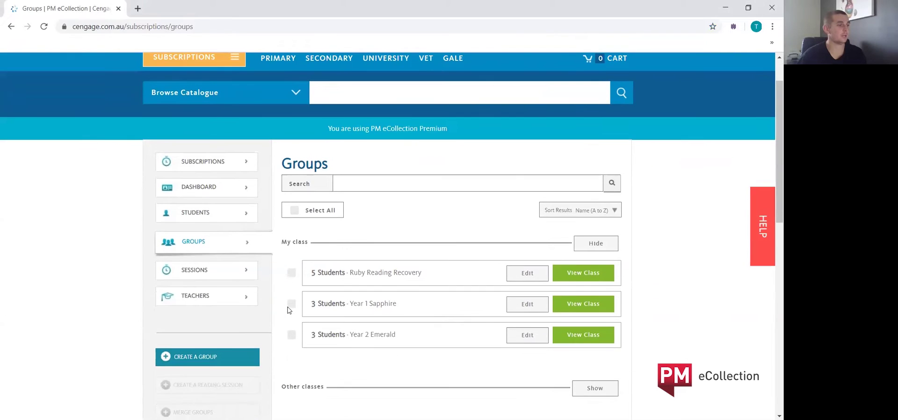
pyautogui.scroll(-1, 283, 306)
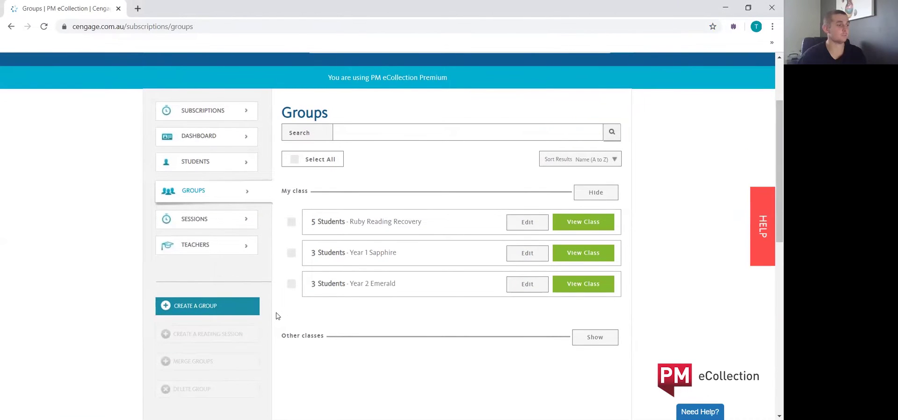
pyautogui.scroll(-1, 276, 316)
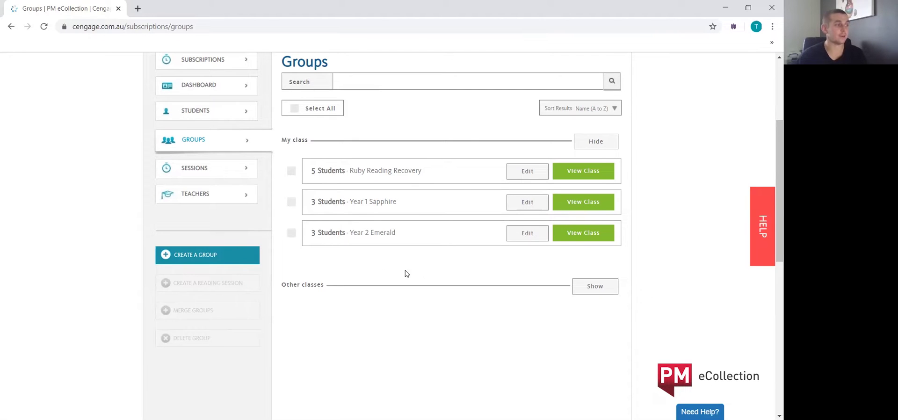
# Begin a new group called 'Year 3 Magenta' with the Class checkbox ticked.
pyautogui.click(218, 260)
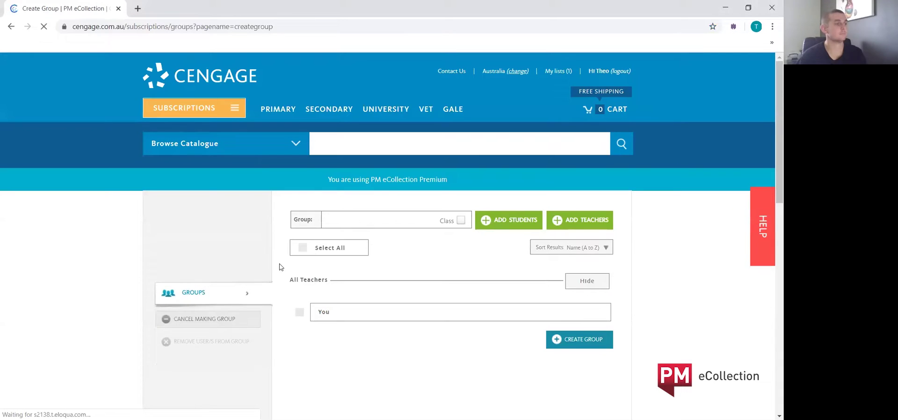
pyautogui.scroll(-2, 276, 264)
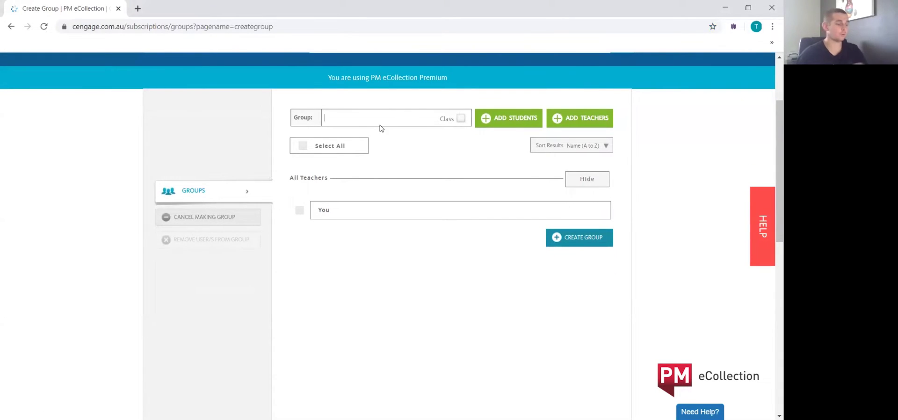
pyautogui.write('Year 3 Magenta')
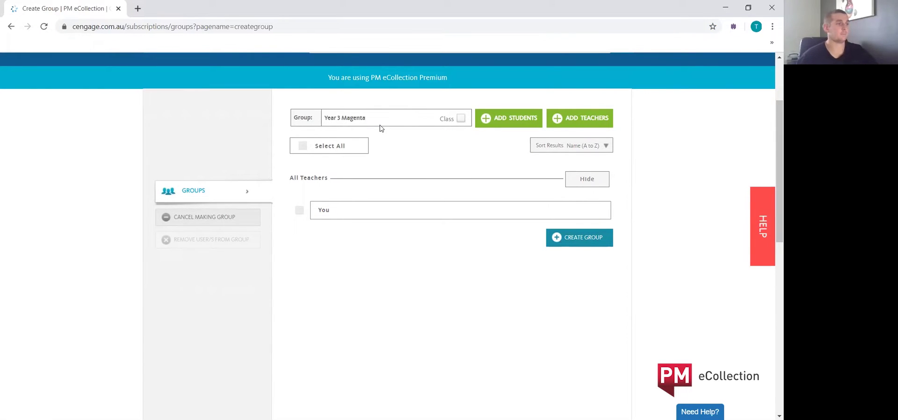
pyautogui.click(461, 120)
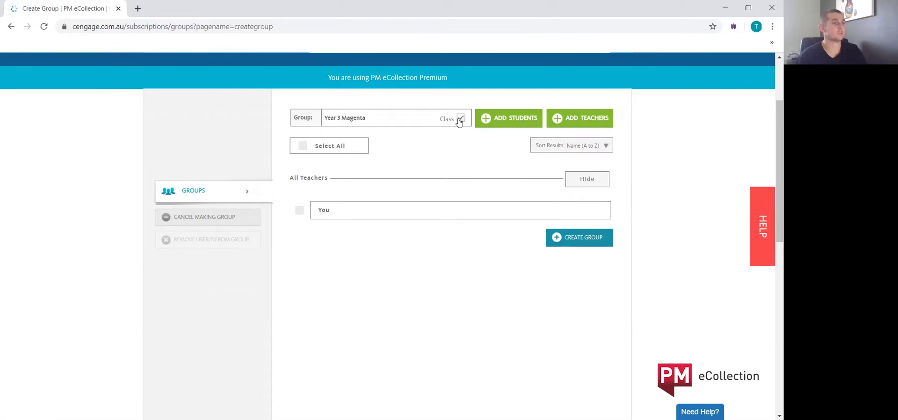
# Add the first three, sixth and last listed students to Year 3 Magenta and confirm.
pyautogui.click(498, 121)
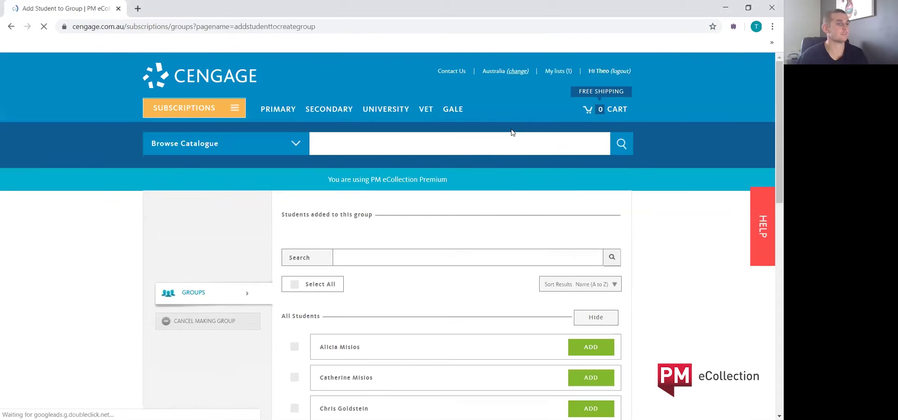
pyautogui.scroll(-2, 427, 264)
pyautogui.scroll(-1, 428, 262)
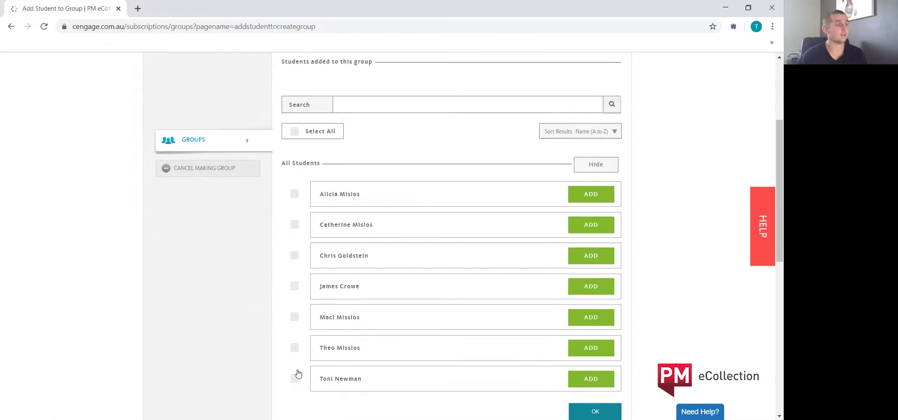
pyautogui.click(294, 195)
pyautogui.click(293, 247)
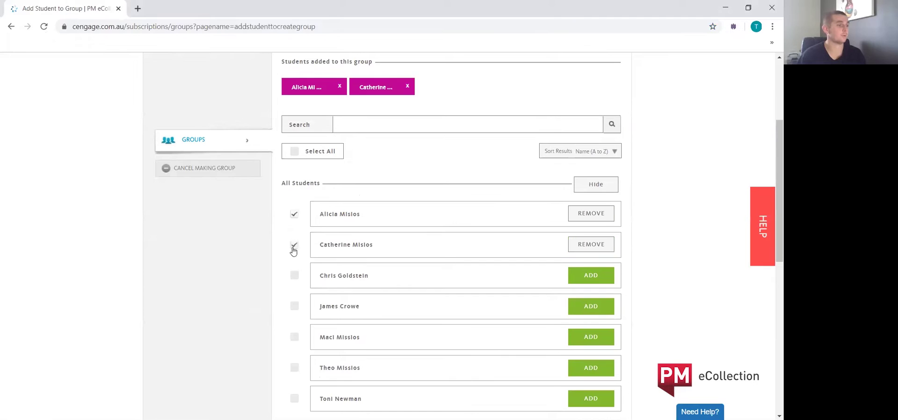
pyautogui.click(294, 279)
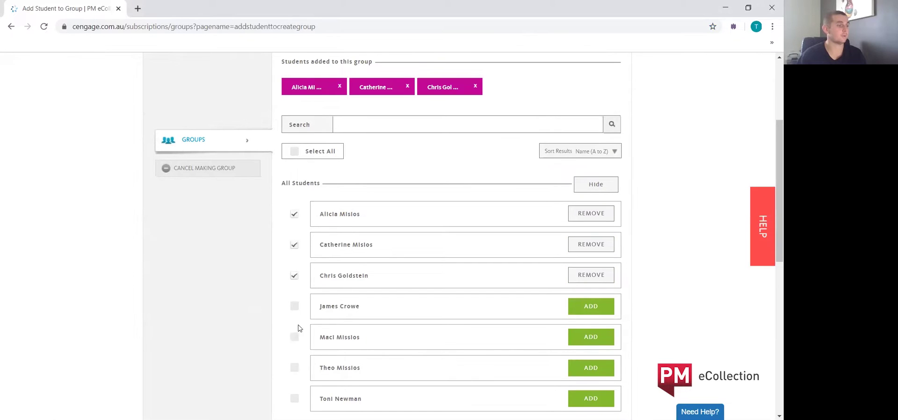
pyautogui.click(294, 367)
pyautogui.click(294, 399)
pyautogui.scroll(-2, 456, 369)
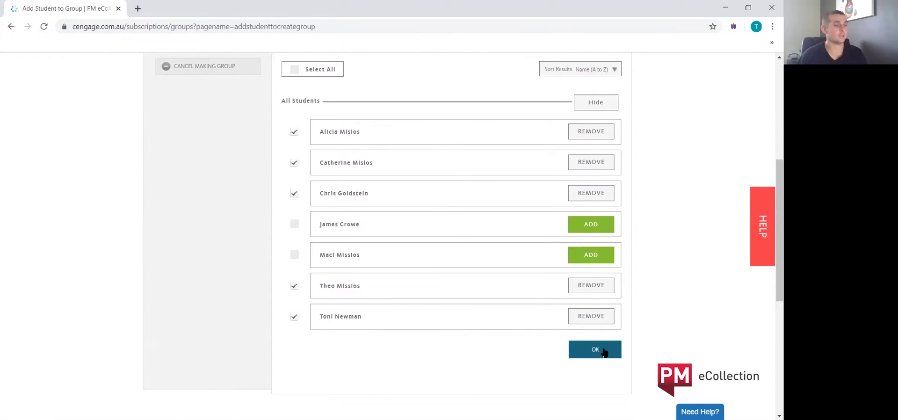
pyautogui.click(603, 351)
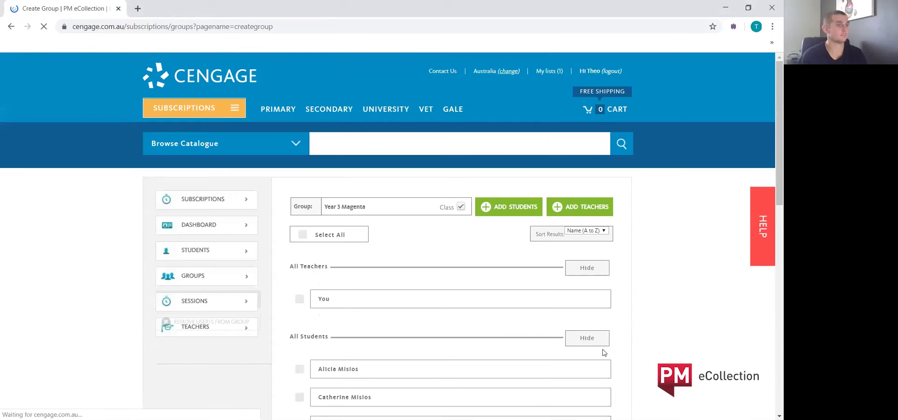
# Scroll the Year 3 Magenta form to review the teacher and five chosen students.
pyautogui.scroll(-2, 483, 319)
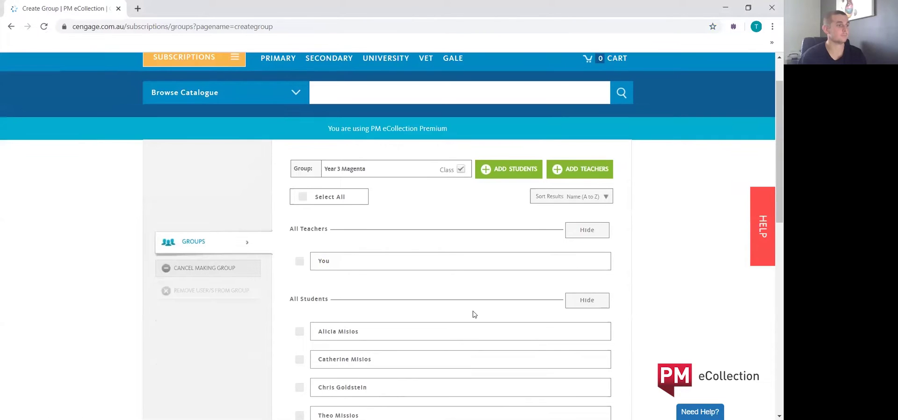
pyautogui.scroll(-1, 472, 313)
pyautogui.scroll(-1, 421, 281)
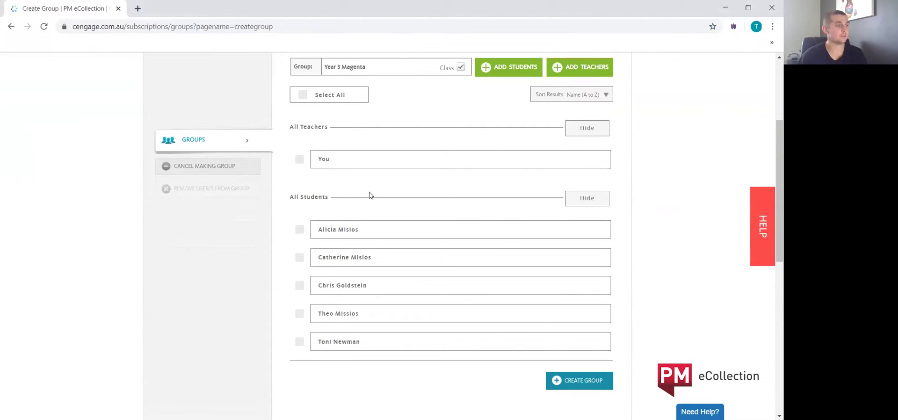
pyautogui.scroll(1, 411, 267)
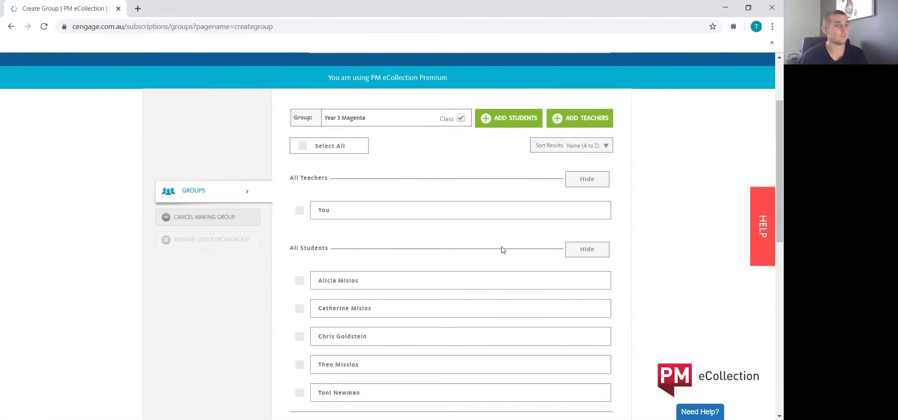
# Leave yourself as sole teacher, adding then removing the second teacher before confirming.
pyautogui.click(570, 121)
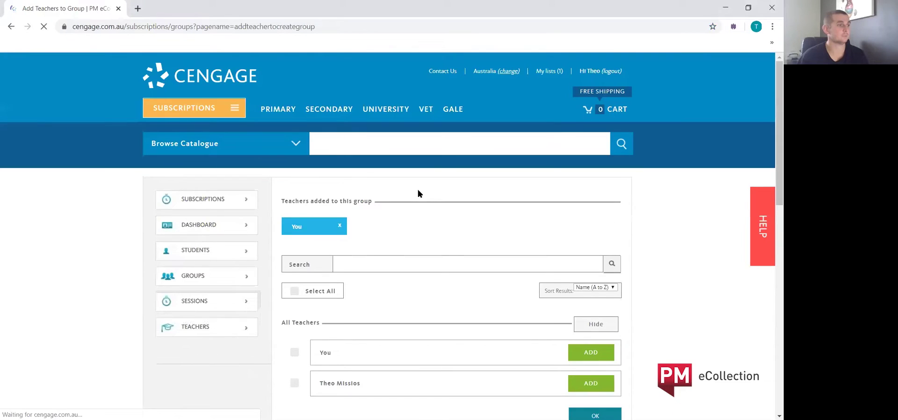
pyautogui.scroll(-1, 417, 197)
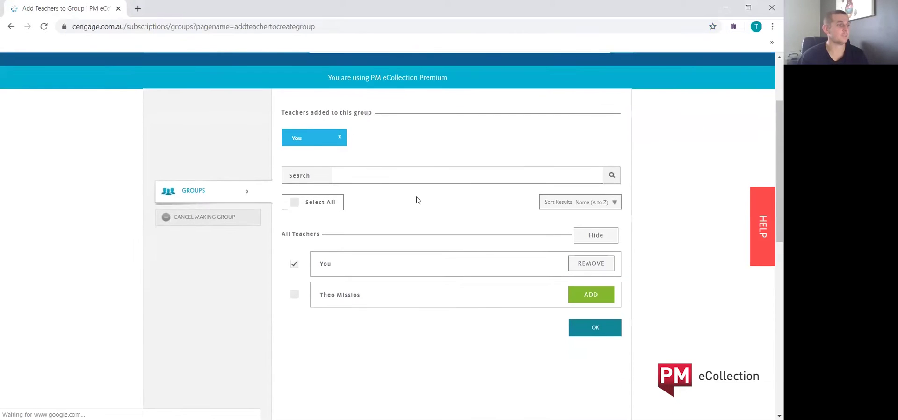
pyautogui.click(295, 295)
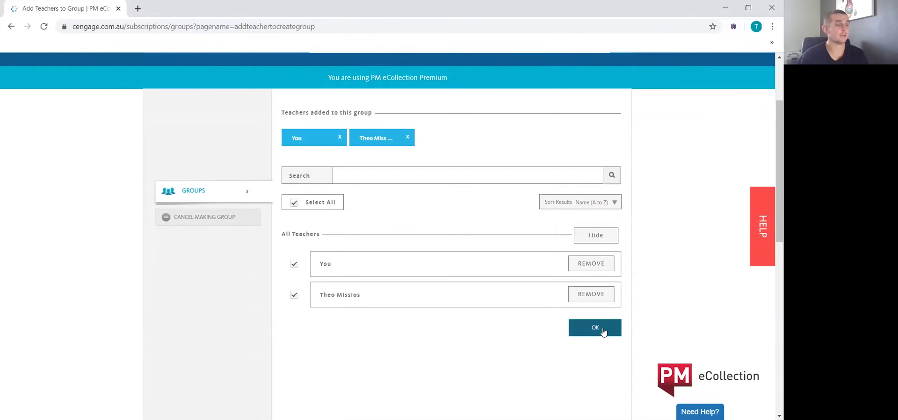
pyautogui.click(408, 138)
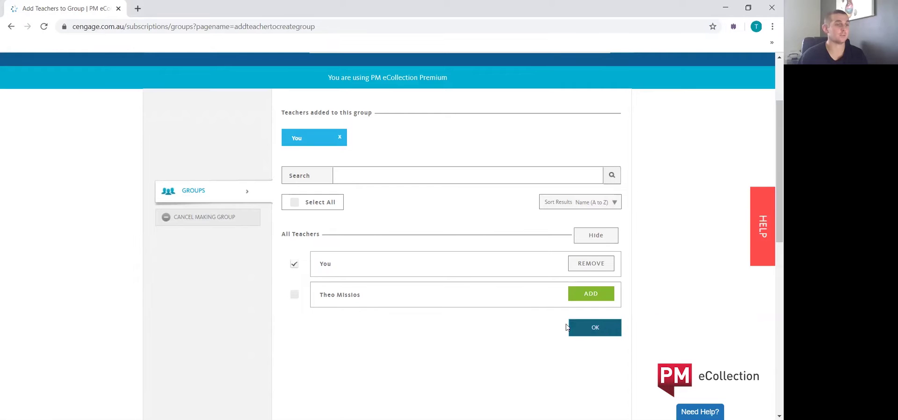
pyautogui.click(602, 328)
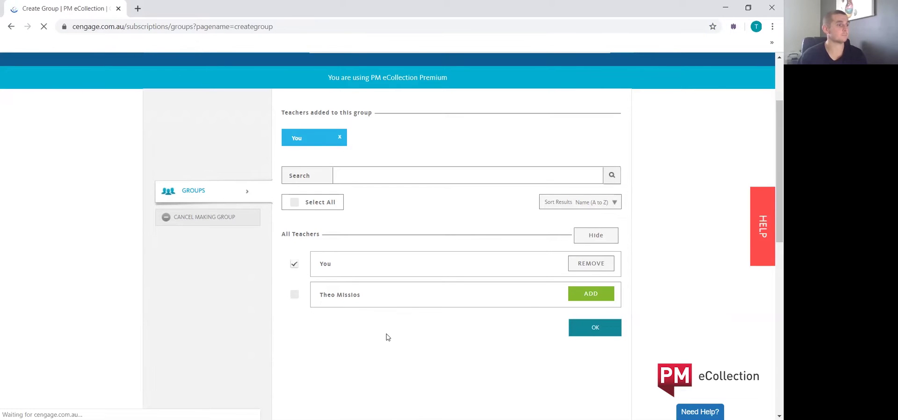
# Submit the Year 3 Magenta group from the bottom of the Create Group page.
pyautogui.scroll(-2, 394, 312)
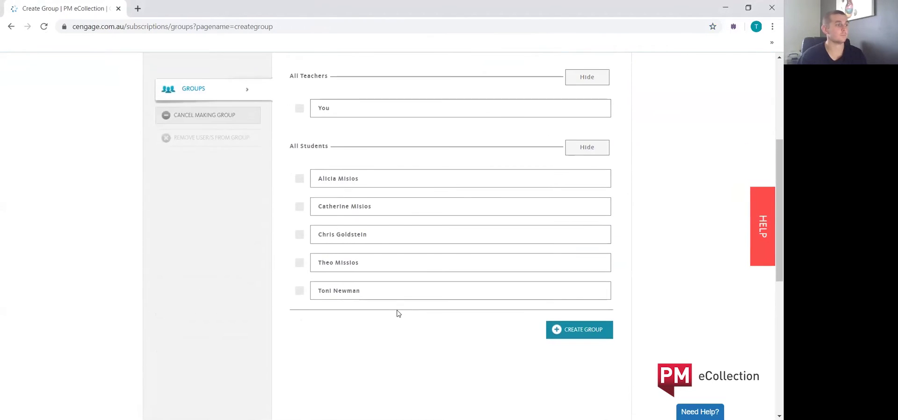
pyautogui.scroll(1, 402, 304)
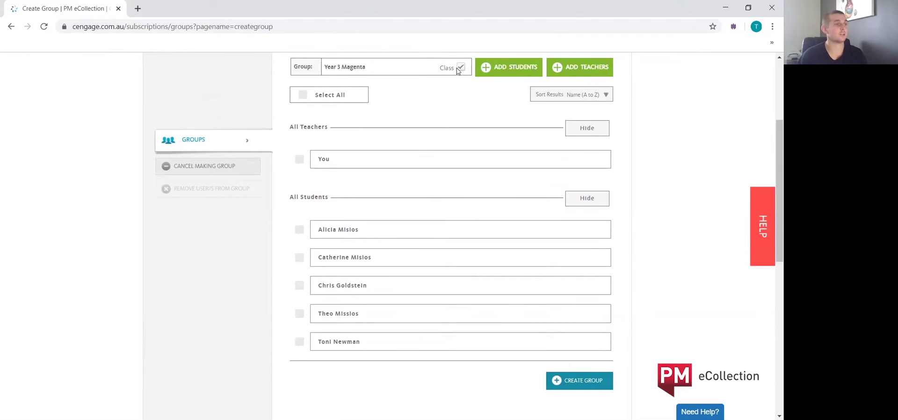
pyautogui.click(588, 379)
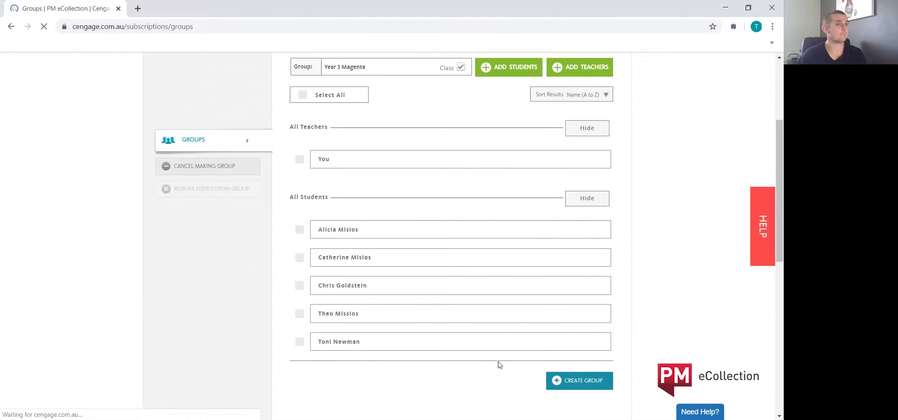
# Locate Year 3 Magenta with 5 students in the Groups list.
pyautogui.scroll(-1, 433, 356)
pyautogui.scroll(-1, 433, 356)
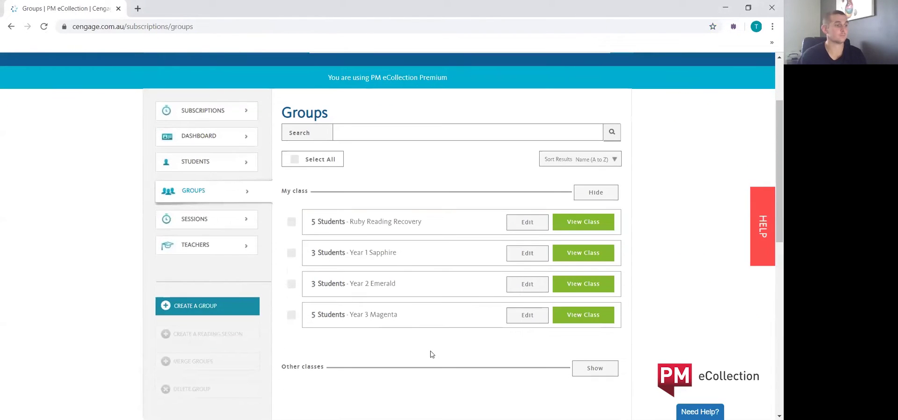
pyautogui.tripleClick(380, 318)
pyautogui.click(411, 335)
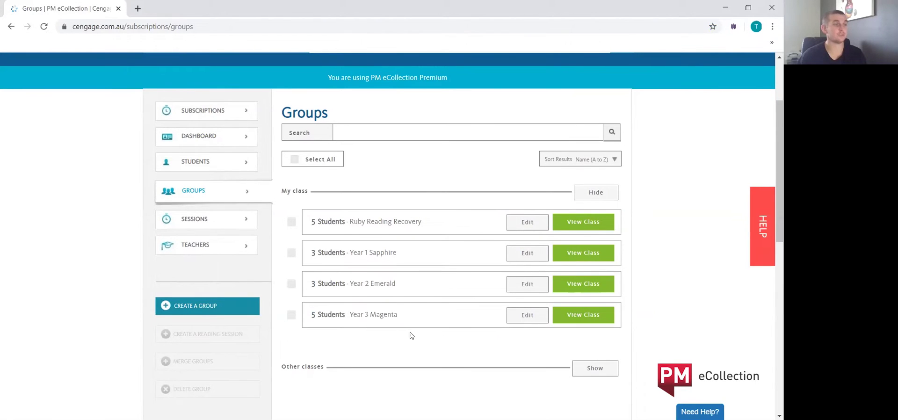
pyautogui.scroll(-1, 410, 334)
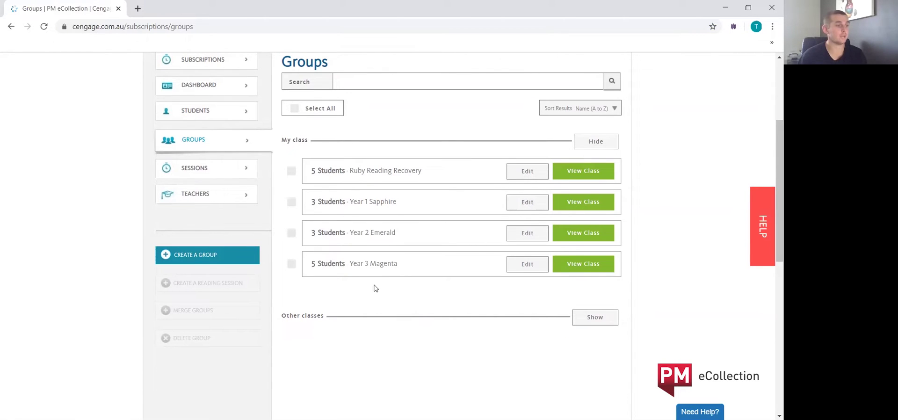
# Open Year 3 Magenta's class profile and scroll past the books-by-level stats to Reading History.
pyautogui.click(579, 266)
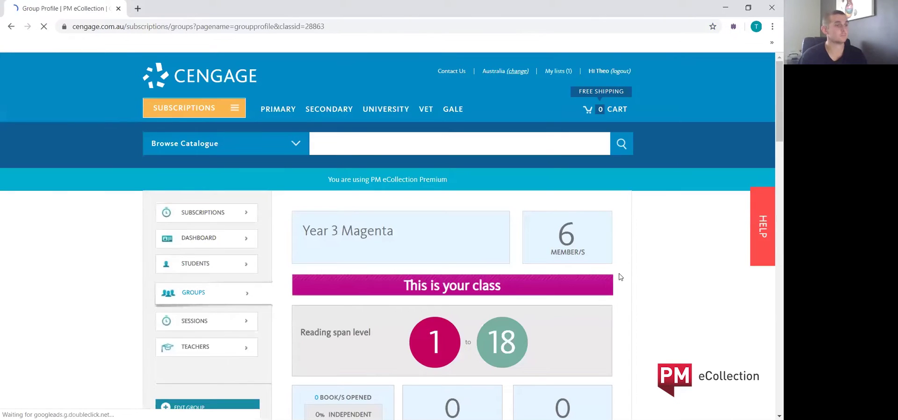
pyautogui.scroll(-1, 642, 276)
pyautogui.scroll(-1, 643, 276)
pyautogui.scroll(-1, 643, 276)
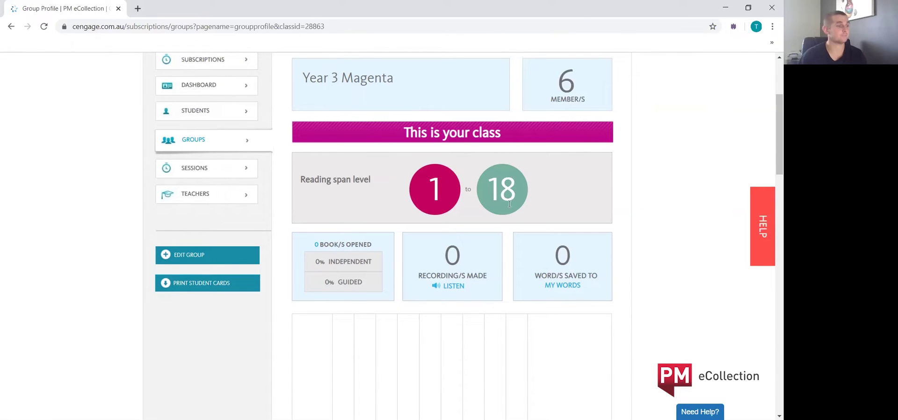
pyautogui.scroll(-1, 508, 211)
pyautogui.scroll(-1, 509, 225)
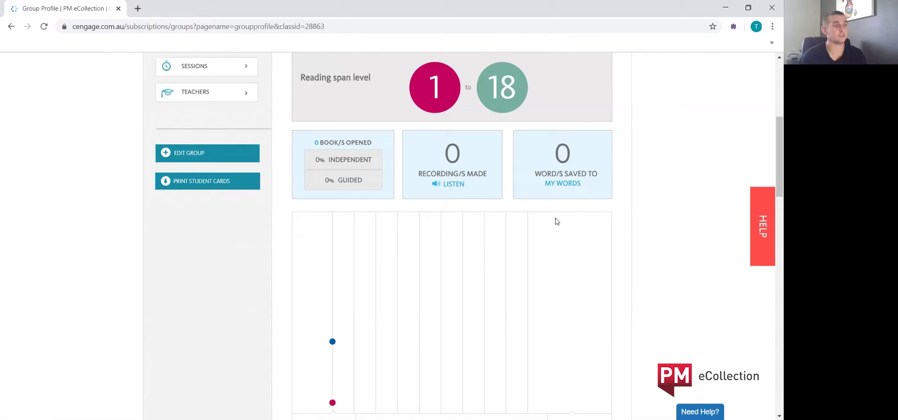
pyautogui.scroll(-1, 626, 265)
pyautogui.scroll(-2, 626, 264)
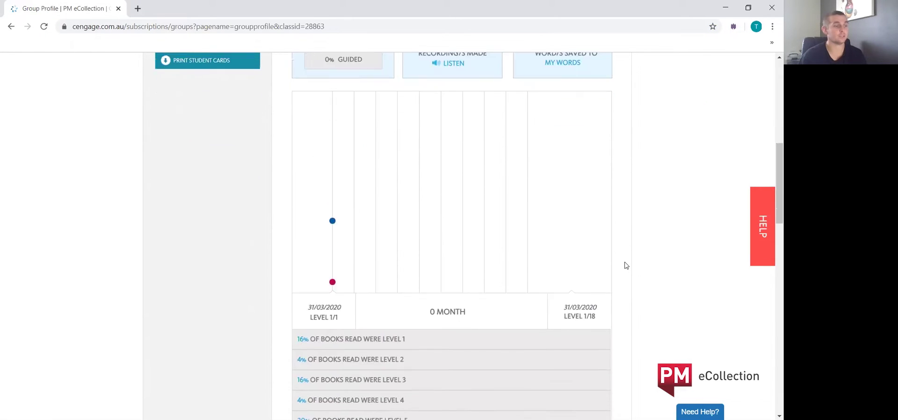
pyautogui.scroll(-2, 624, 263)
pyautogui.scroll(-1, 622, 261)
pyautogui.scroll(-1, 623, 262)
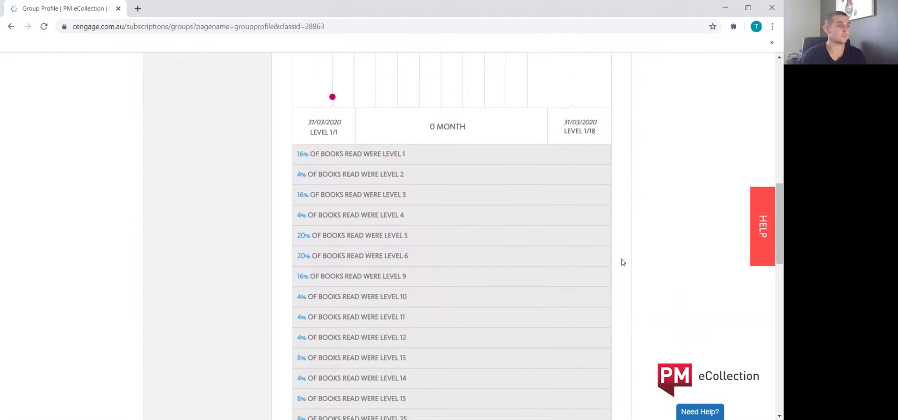
pyautogui.scroll(-1, 623, 262)
pyautogui.scroll(-1, 622, 261)
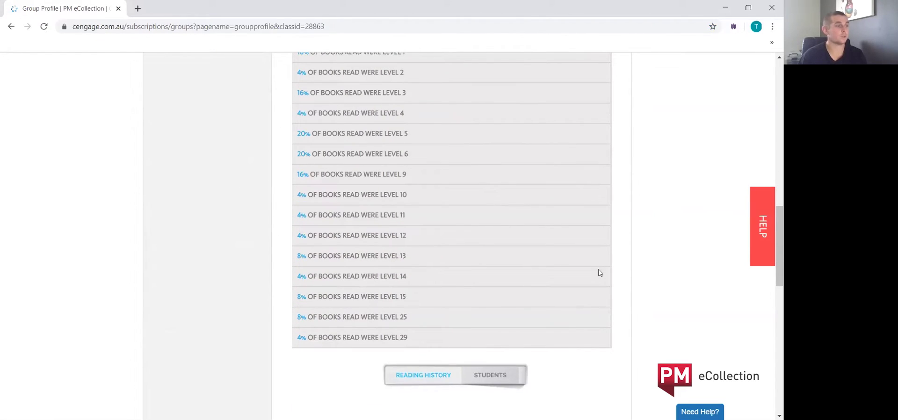
pyautogui.scroll(-1, 511, 288)
pyautogui.scroll(-2, 611, 294)
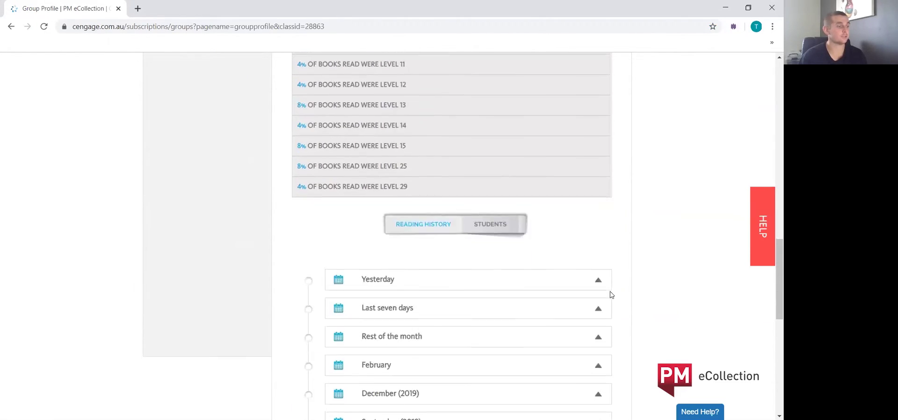
pyautogui.scroll(-1, 611, 294)
pyautogui.scroll(-1, 602, 294)
pyautogui.scroll(-1, 629, 261)
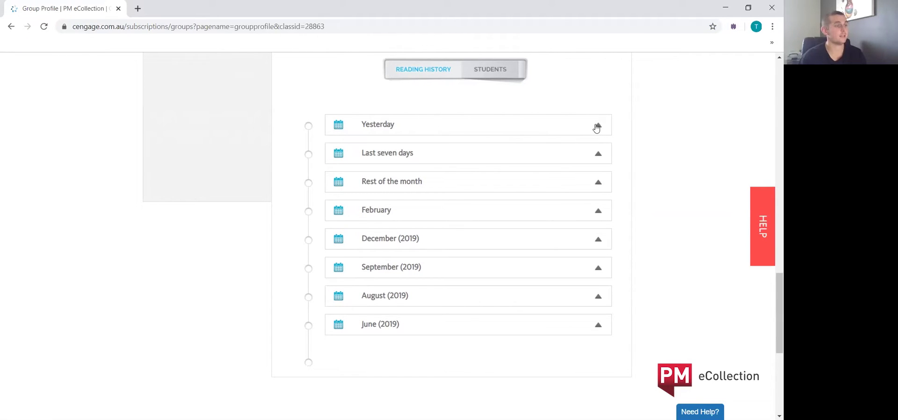
# Expand Yesterday's reading history and browse book cards like Monkey's Skateboard and Katie's Butterfly.
pyautogui.click(596, 126)
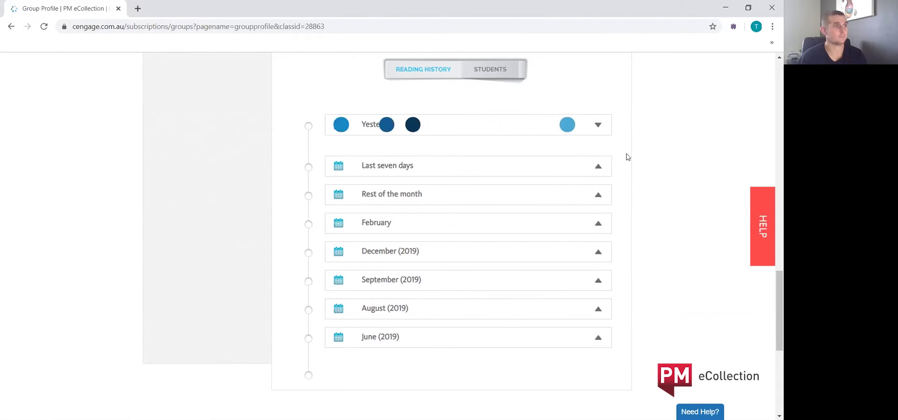
pyautogui.scroll(-3, 627, 154)
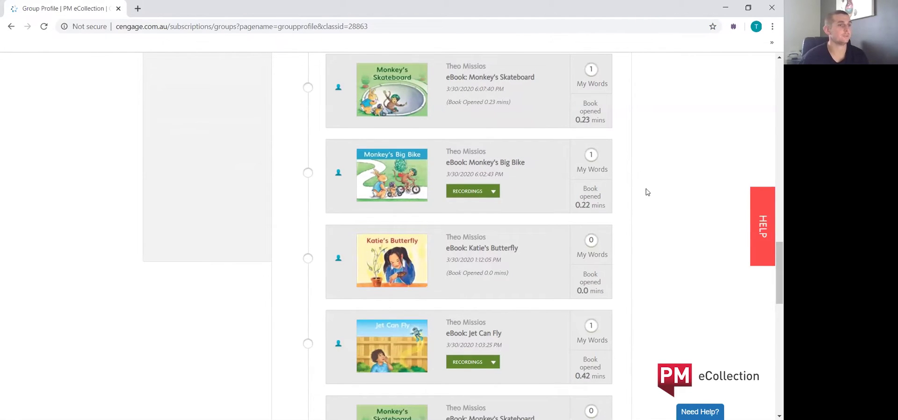
pyautogui.scroll(1, 487, 114)
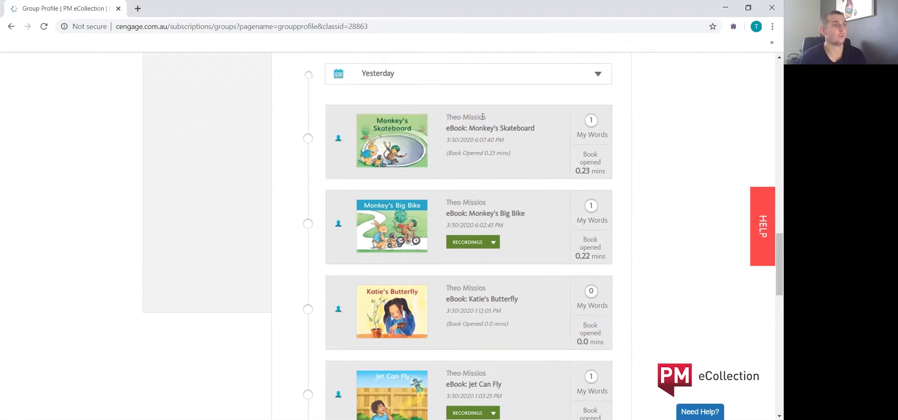
pyautogui.moveTo(472, 118); pyautogui.dragTo(445, 118)
pyautogui.click(441, 139)
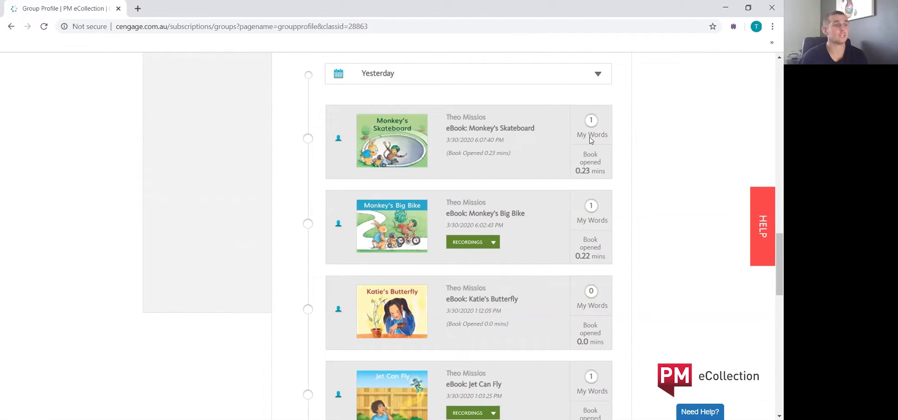
pyautogui.scroll(-1, 646, 168)
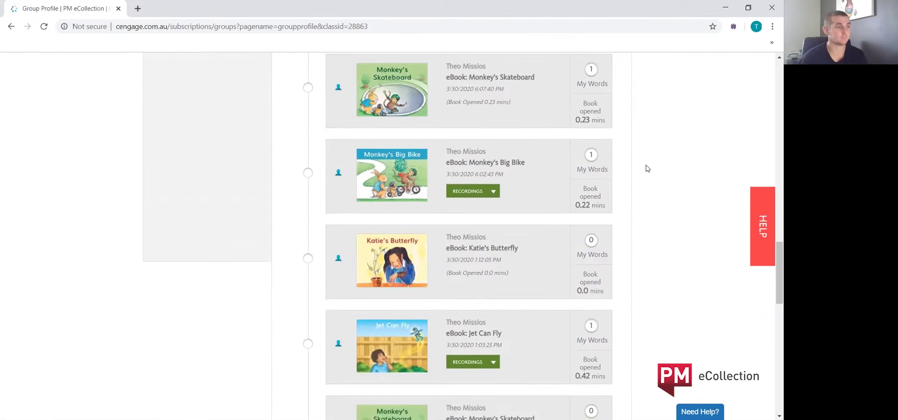
pyautogui.scroll(-1, 646, 168)
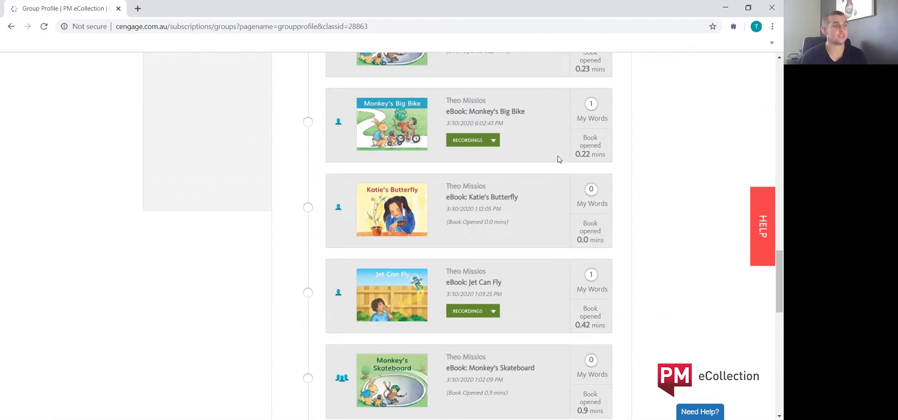
# Play Monkey's Big Bike's five-second Content Page 3 recording.
pyautogui.click(494, 141)
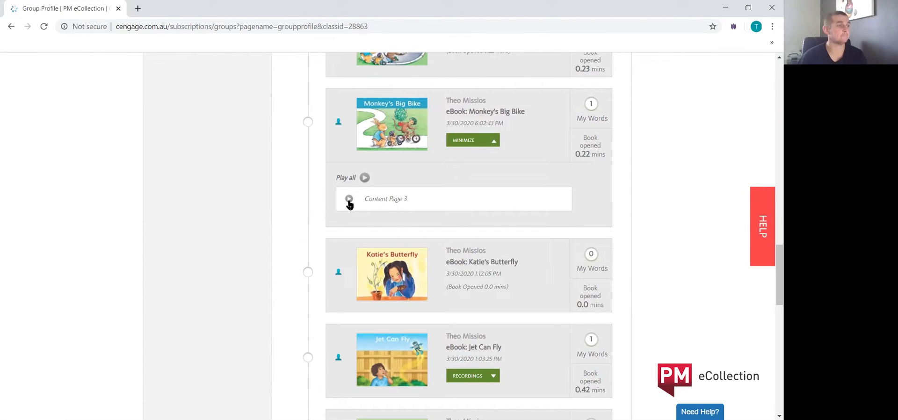
pyautogui.click(349, 200)
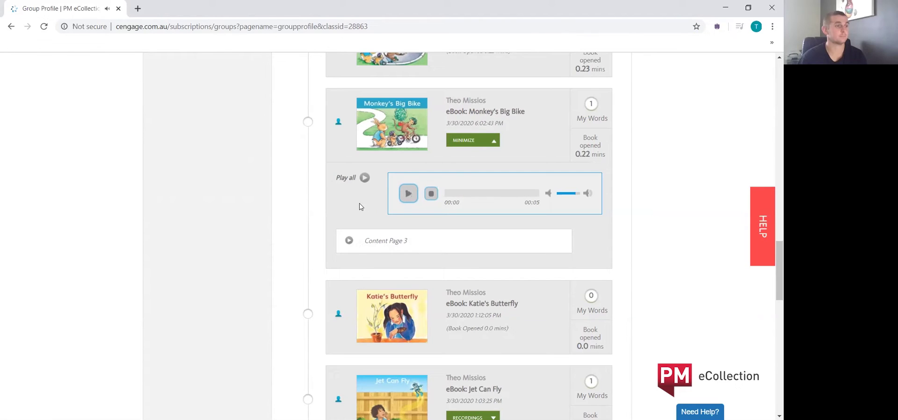
pyautogui.scroll(-1, 642, 248)
pyautogui.scroll(-1, 642, 248)
pyautogui.scroll(-1, 642, 248)
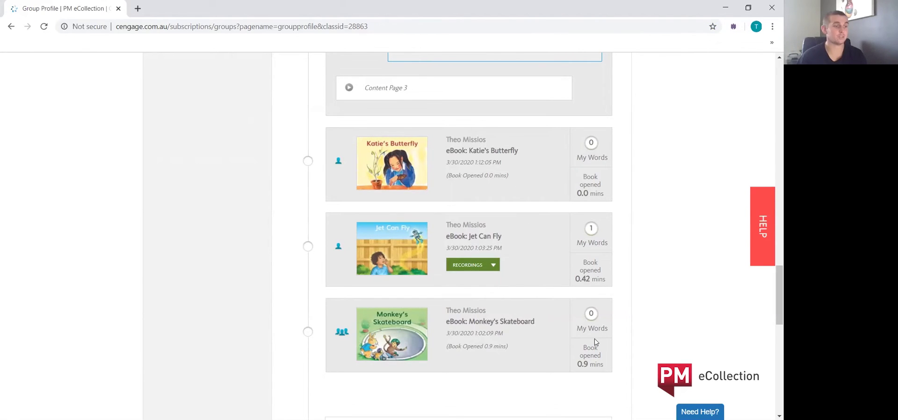
# Expand 'Rest of the month' and scroll through older entries like Kitty Cat and Little Bird and the Bath.
pyautogui.scroll(-1, 594, 343)
pyautogui.scroll(-1, 566, 332)
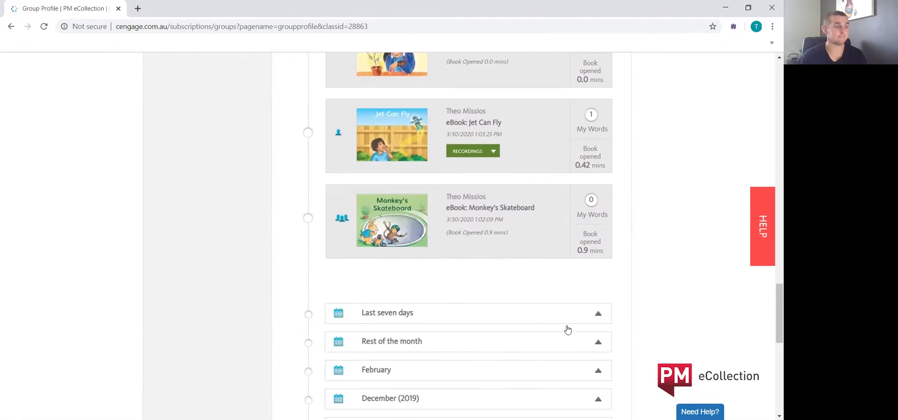
pyautogui.scroll(-2, 436, 277)
pyautogui.scroll(-1, 436, 229)
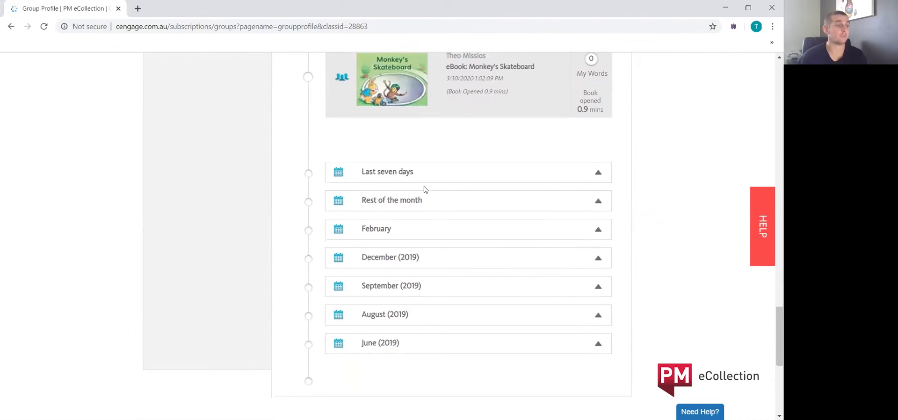
pyautogui.click(597, 202)
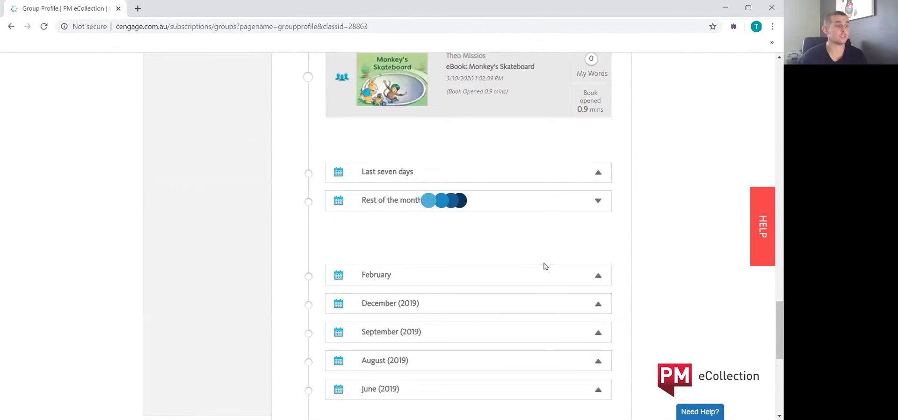
pyautogui.scroll(-1, 640, 267)
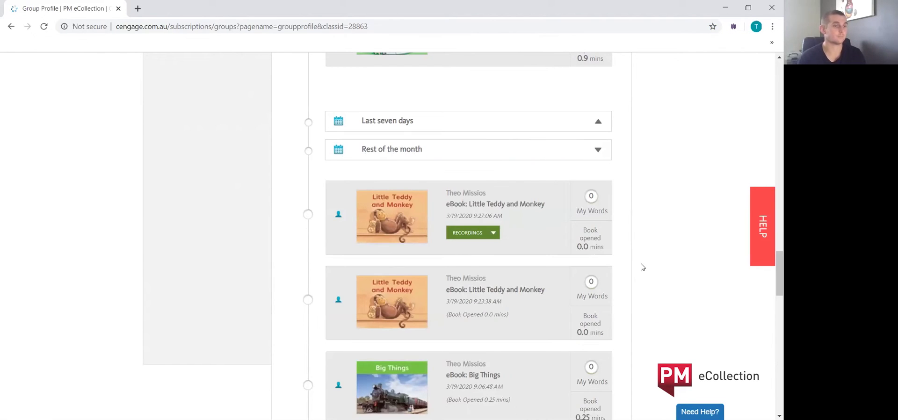
pyautogui.scroll(-1, 640, 267)
pyautogui.scroll(-3, 641, 269)
pyautogui.scroll(-3, 642, 269)
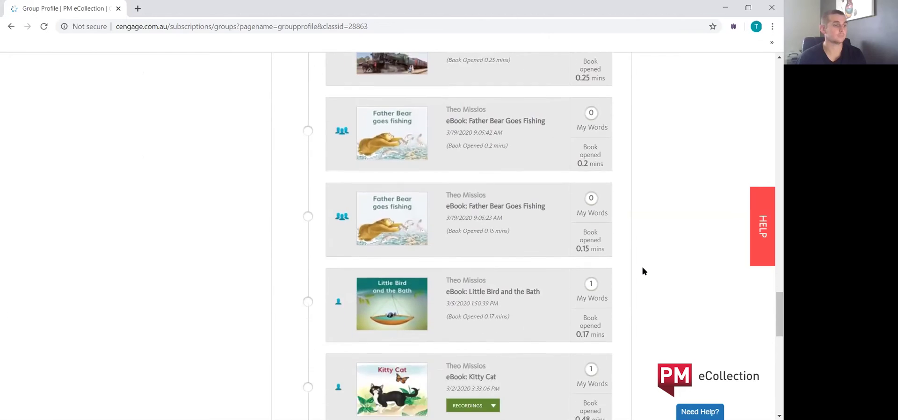
pyautogui.scroll(-1, 642, 269)
pyautogui.scroll(-2, 641, 269)
pyautogui.scroll(-1, 641, 270)
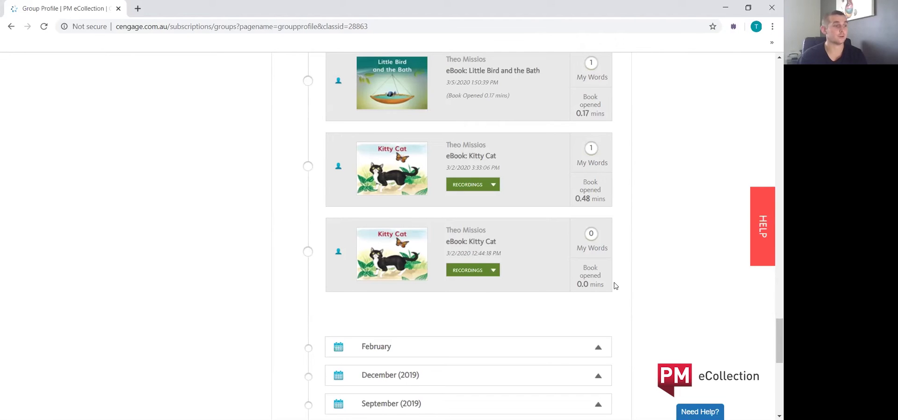
# Play the four-second Content Page 3 recording from the earlier Kitty Cat reading.
pyautogui.click(494, 273)
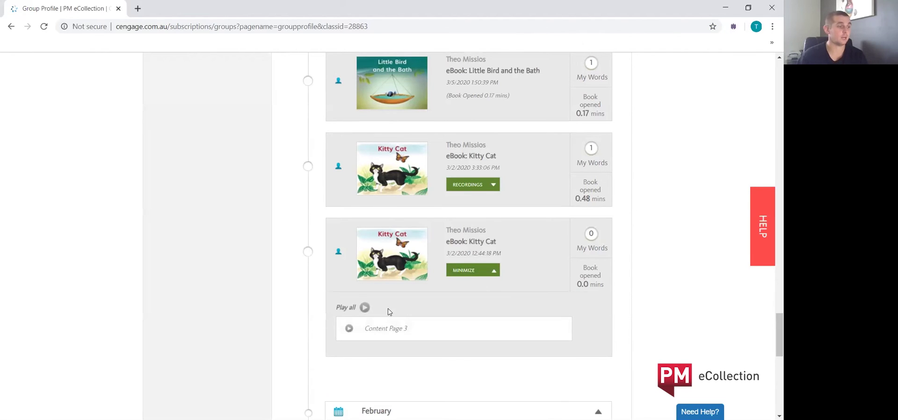
pyautogui.scroll(-1, 360, 285)
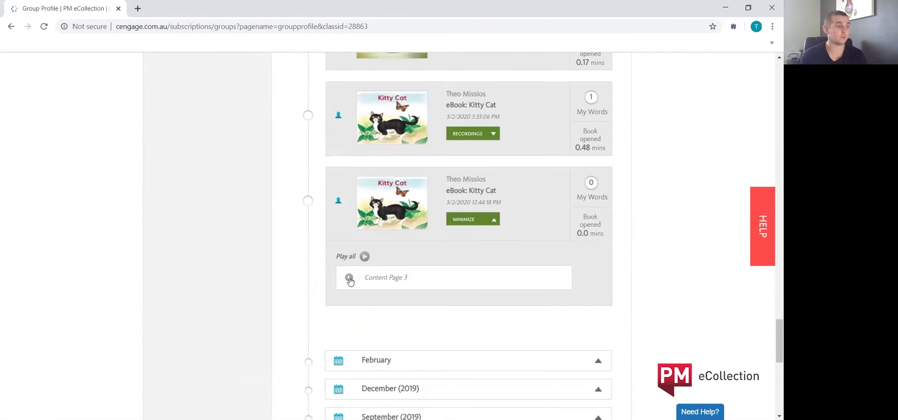
pyautogui.click(350, 279)
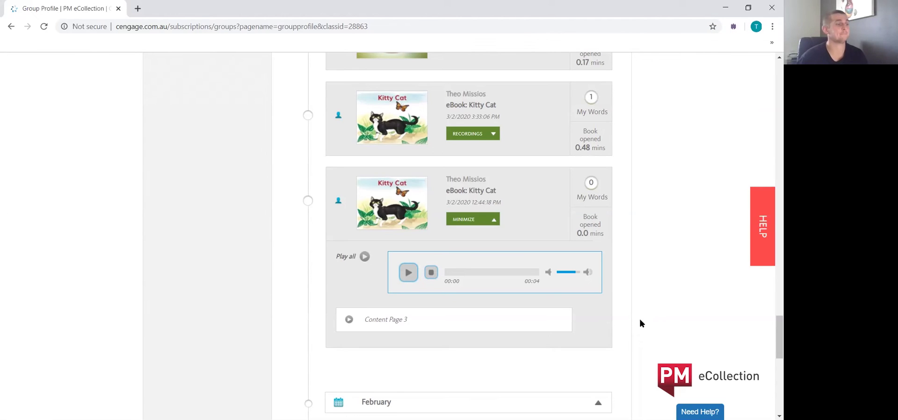
# Switch the group profile to the Students tab and review its five students with PROFILE buttons.
pyautogui.scroll(5, 636, 322)
pyautogui.scroll(10, 636, 321)
pyautogui.scroll(5, 636, 300)
pyautogui.scroll(4, 636, 299)
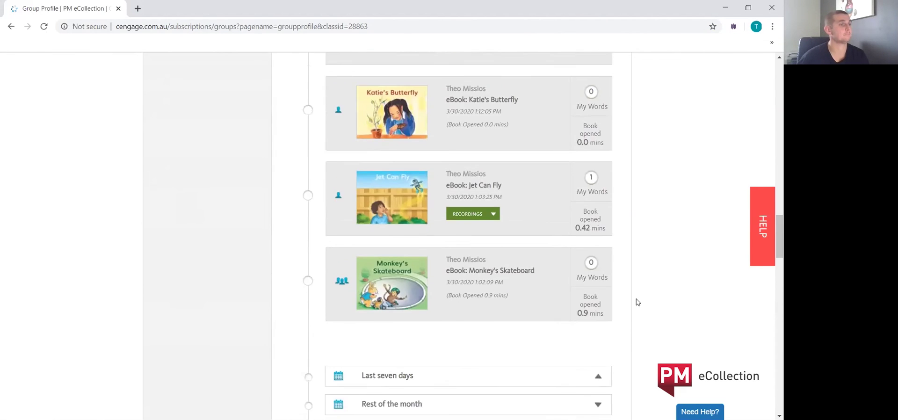
pyautogui.scroll(5, 639, 297)
pyautogui.scroll(5, 642, 293)
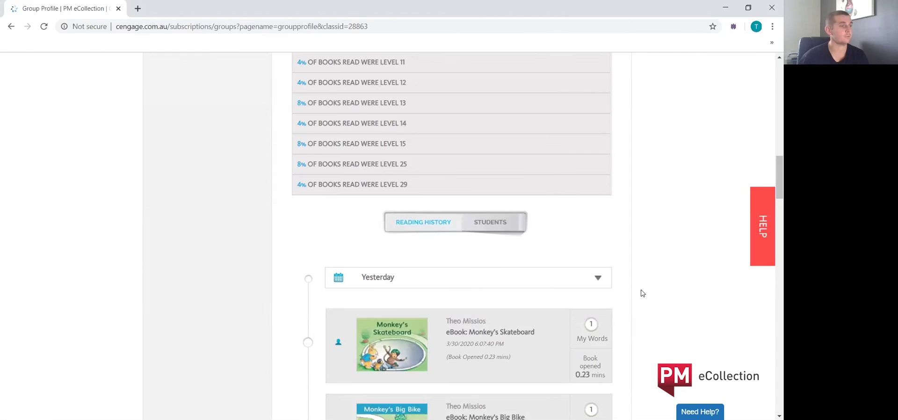
pyautogui.scroll(1, 642, 293)
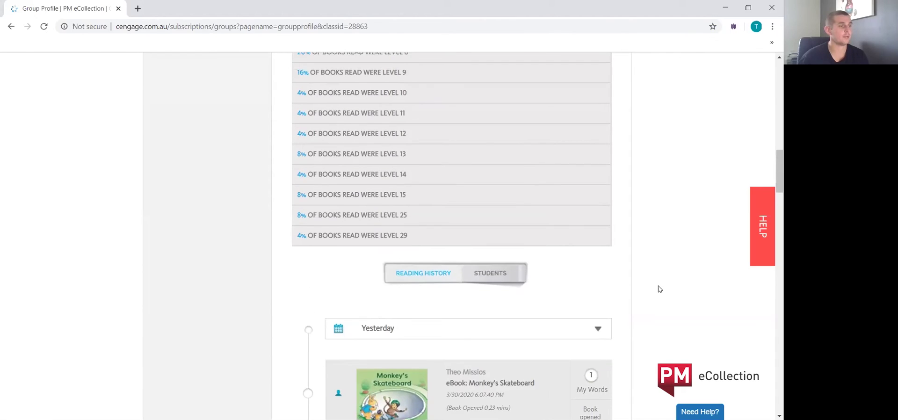
pyautogui.click(499, 278)
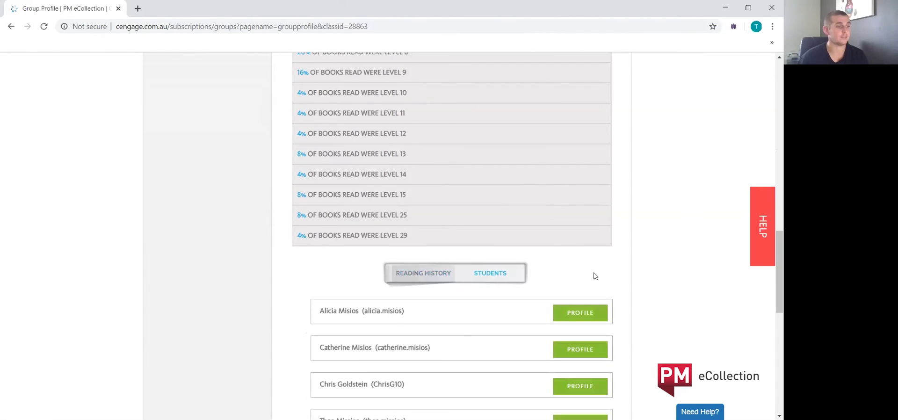
pyautogui.scroll(-1, 668, 278)
pyautogui.scroll(-1, 667, 273)
pyautogui.scroll(-1, 665, 268)
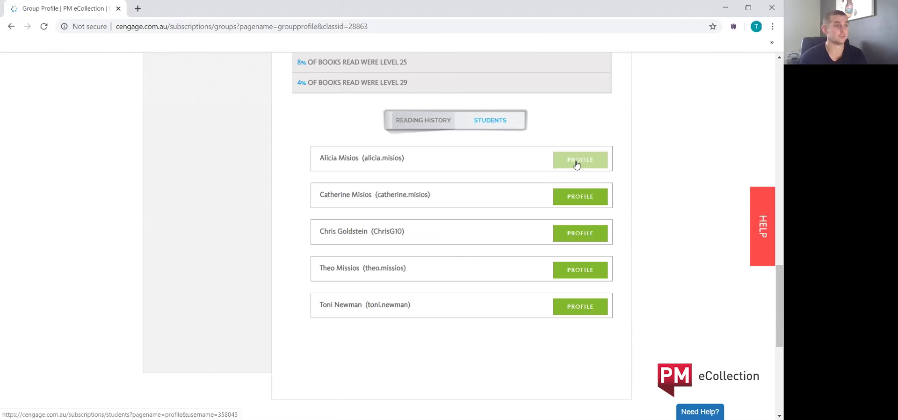
# Review the printable login cards PDF for the five Year 3 Magenta students, then close it.
pyautogui.scroll(2, 423, 308)
pyautogui.scroll(3, 416, 308)
pyautogui.scroll(4, 402, 304)
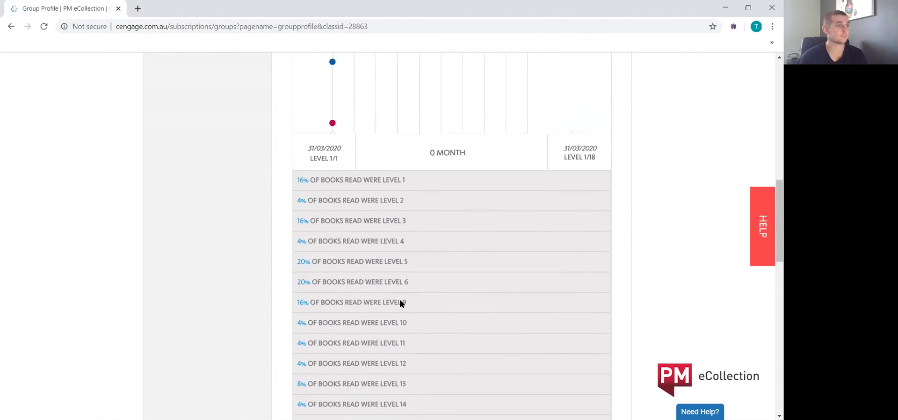
pyautogui.scroll(2, 400, 300)
pyautogui.scroll(3, 399, 300)
pyautogui.scroll(3, 400, 300)
pyautogui.scroll(2, 400, 301)
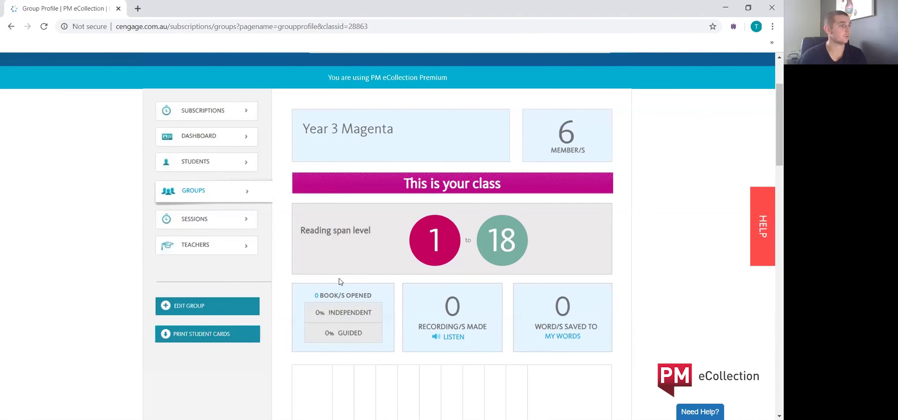
pyautogui.scroll(-1, 325, 316)
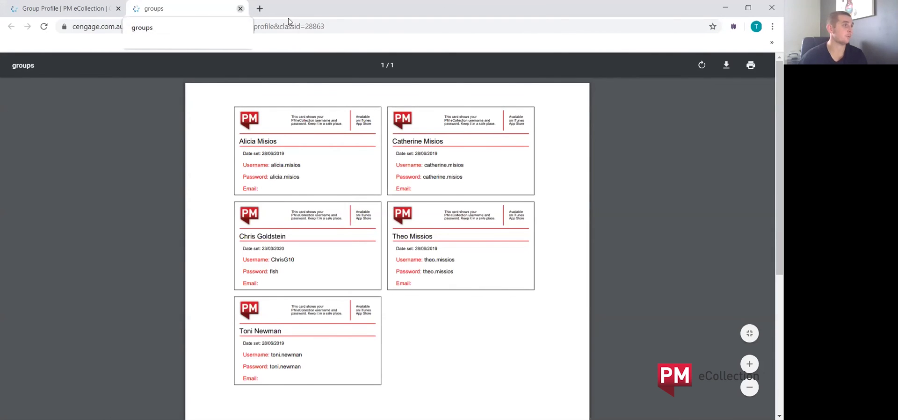
pyautogui.click(239, 8)
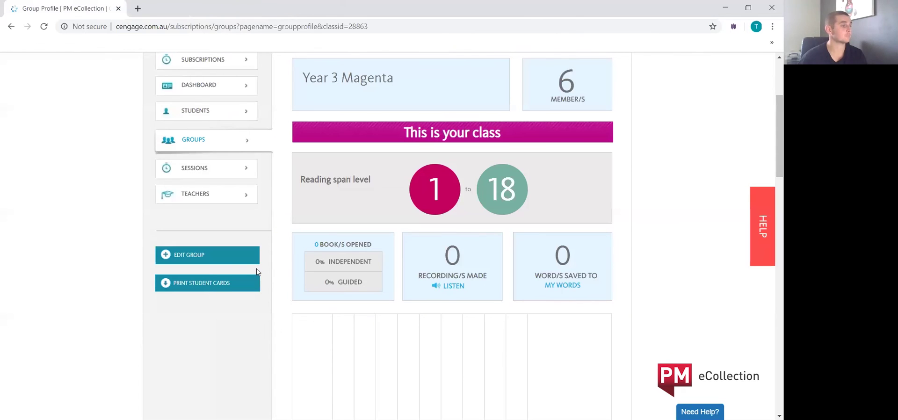
# Remove the second student from Year 3 Magenta and save the group with four students.
pyautogui.click(203, 258)
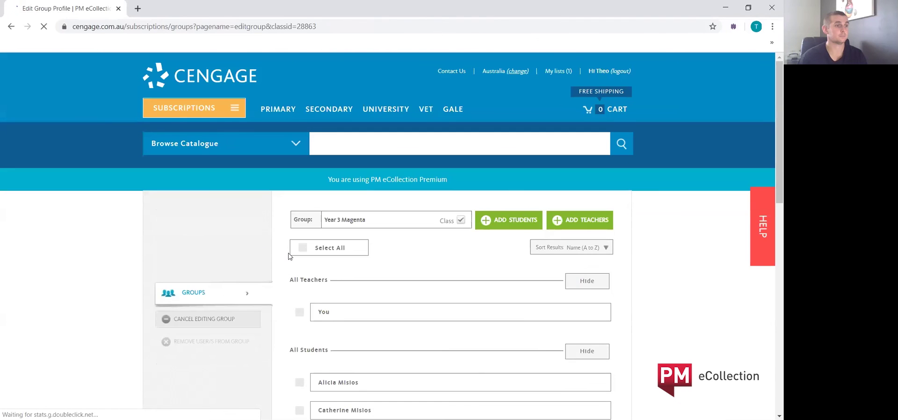
pyautogui.scroll(-3, 287, 254)
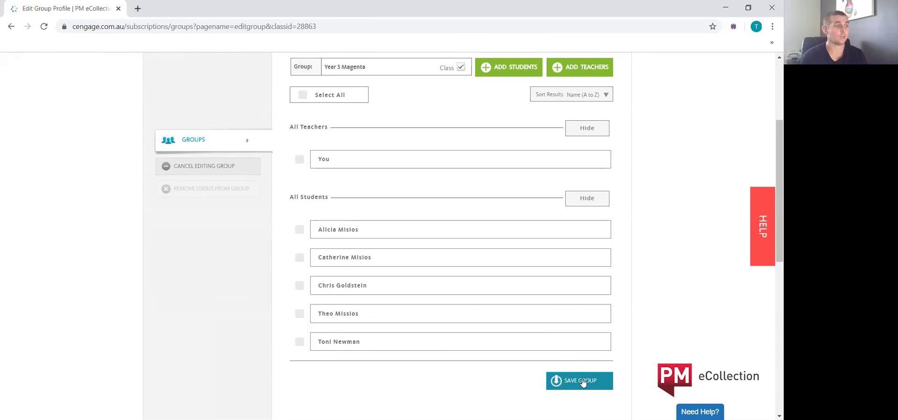
pyautogui.click(299, 257)
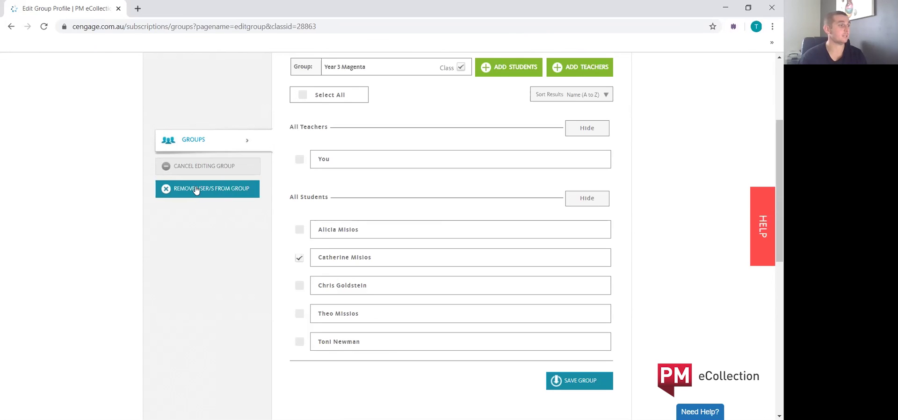
pyautogui.click(201, 191)
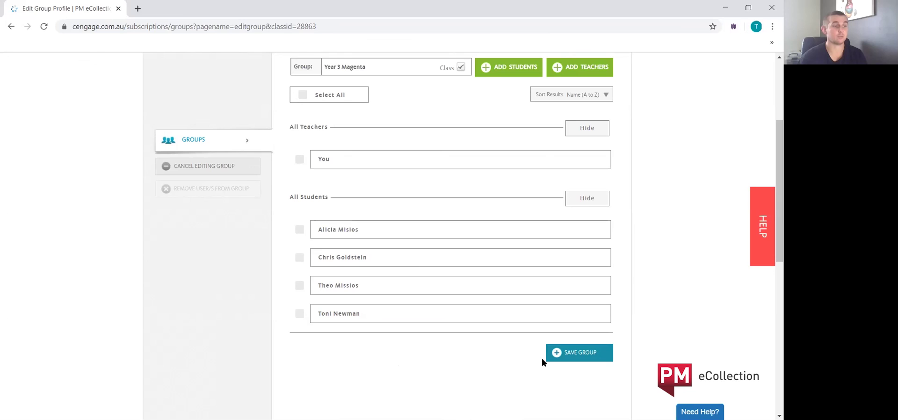
pyautogui.click(575, 352)
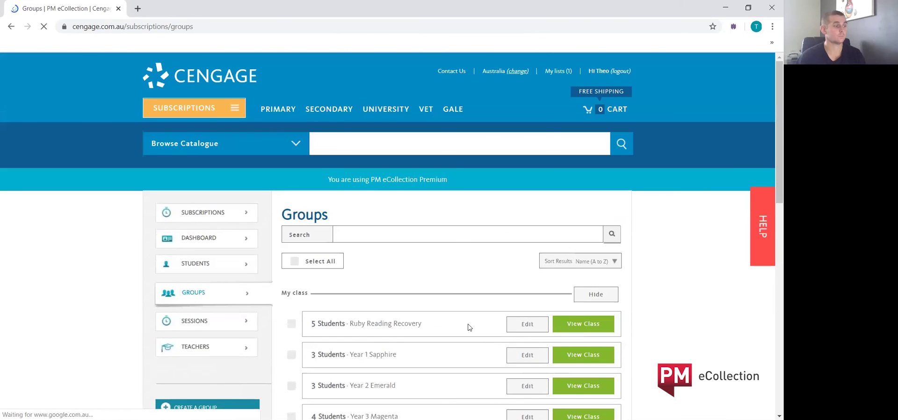
pyautogui.scroll(-2, 467, 323)
pyautogui.scroll(-1, 467, 322)
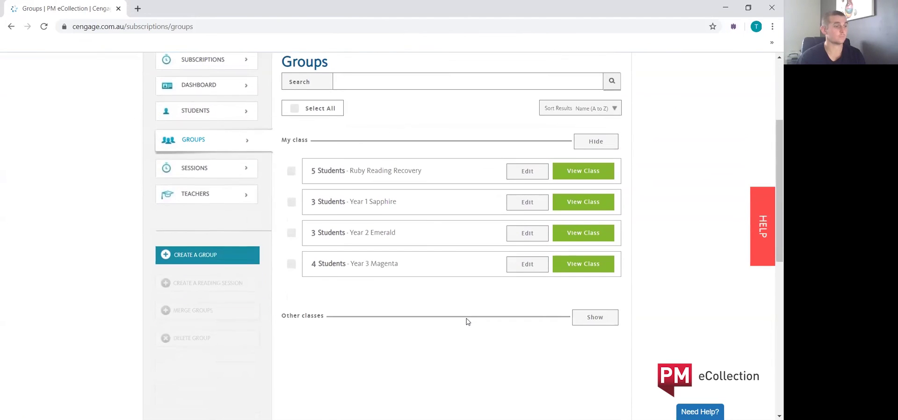